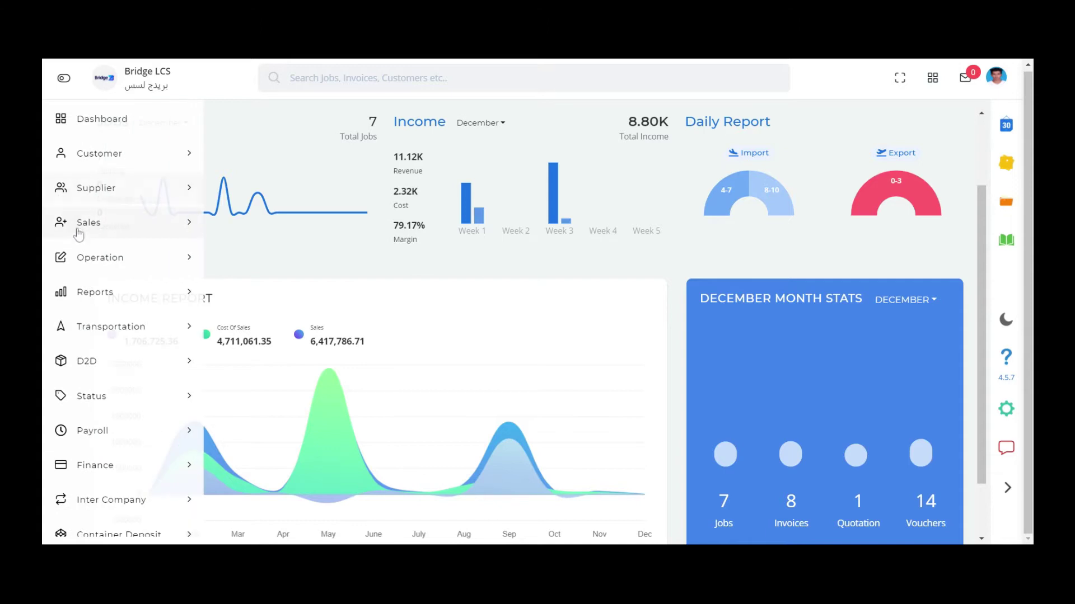
Step: Reach the Bulk Cost page from the Operation menu in the sidebar
click(82, 258)
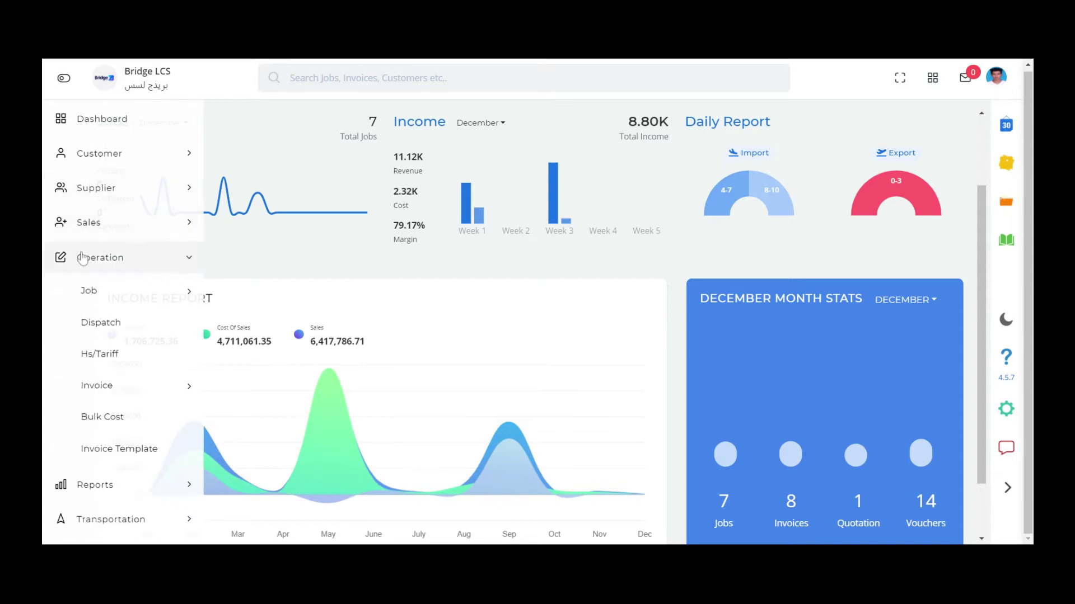
click(102, 417)
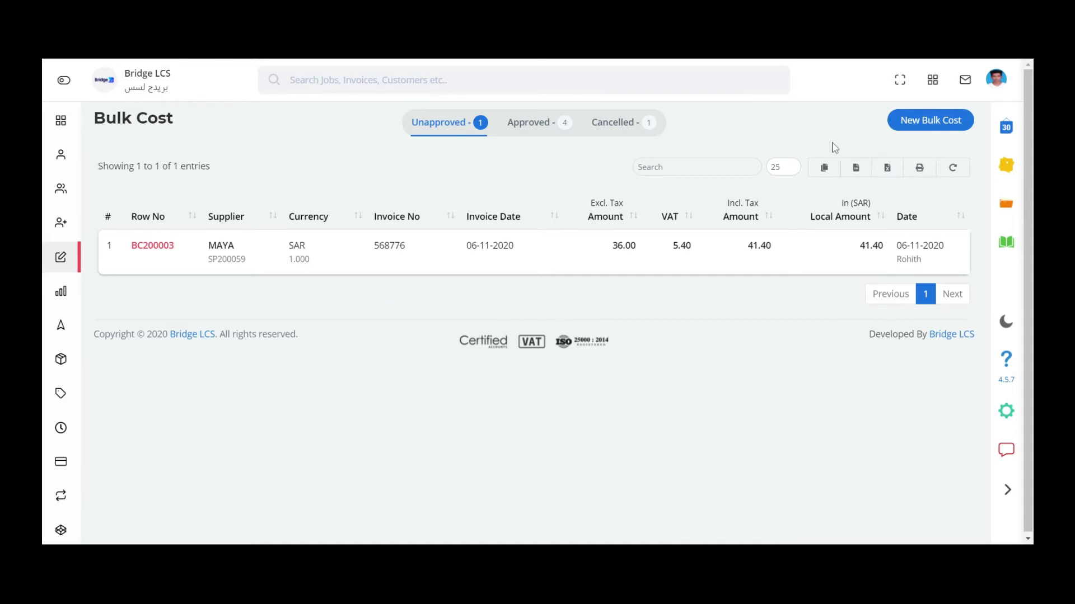
Step: Begin a new bulk cost with supplier EWER (SP200076) and move to the invoice number field
click(906, 126)
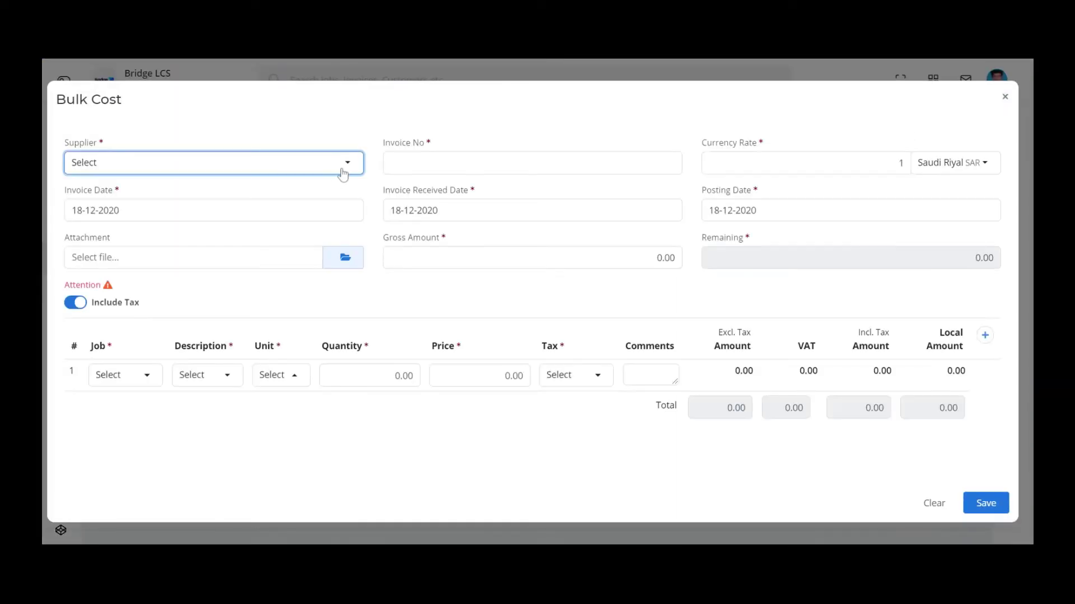
click(345, 164)
click(285, 241)
key(Tab)
text(1234)
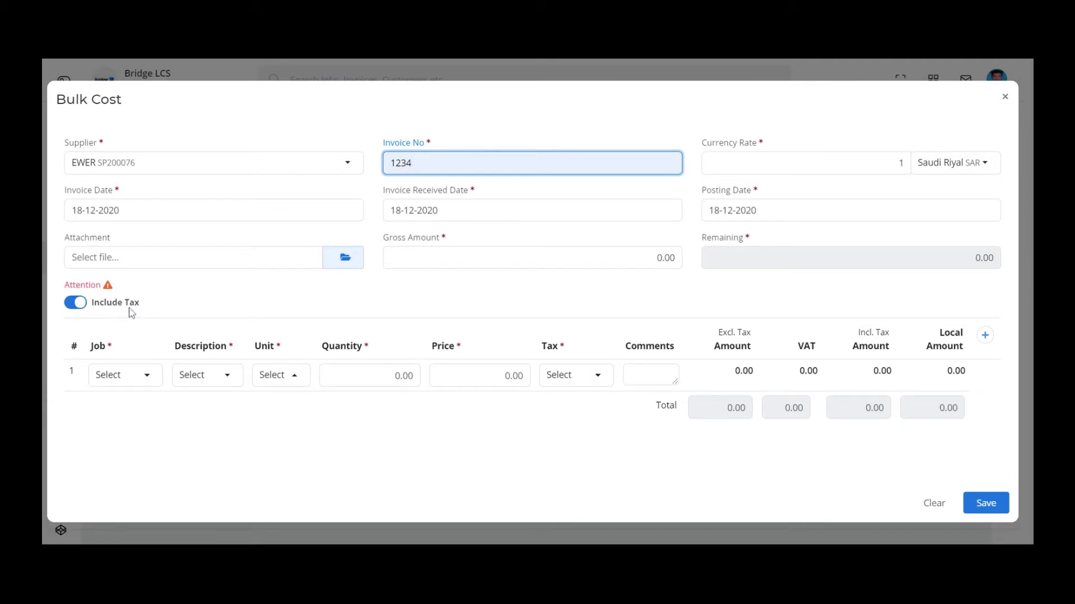
Step: Fill the first cost line: job AFI200351, Air Charge, quantity 1, price 11
click(142, 379)
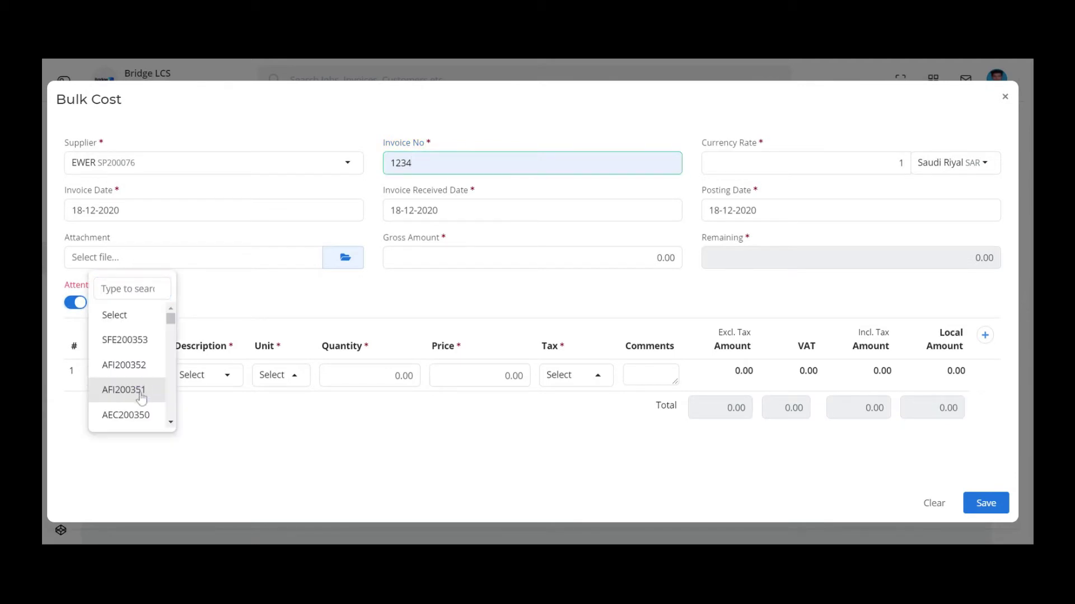
click(141, 397)
click(190, 384)
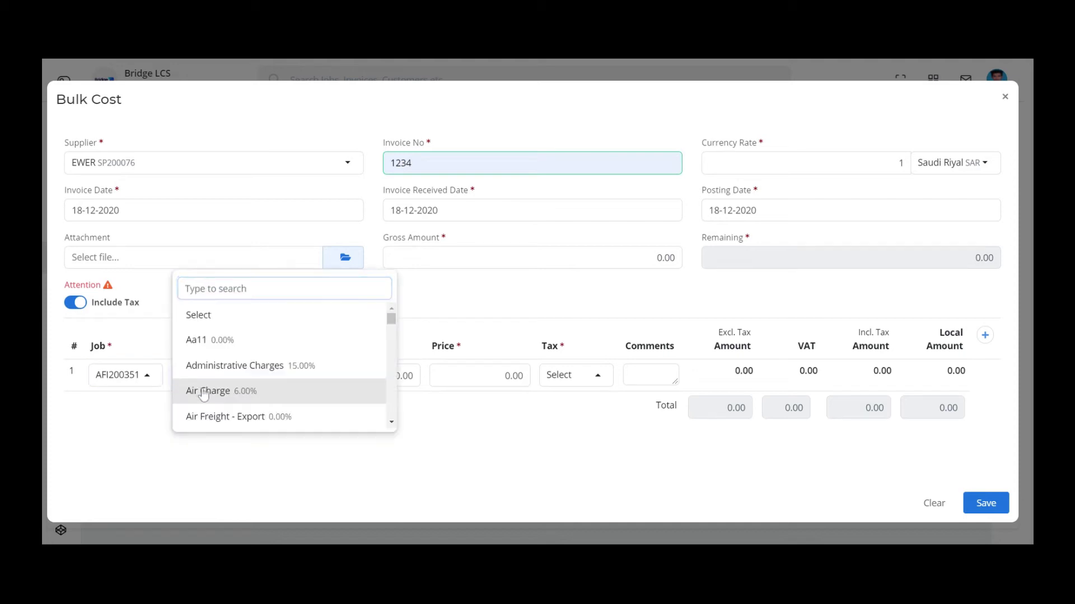
click(202, 393)
key(Tab)
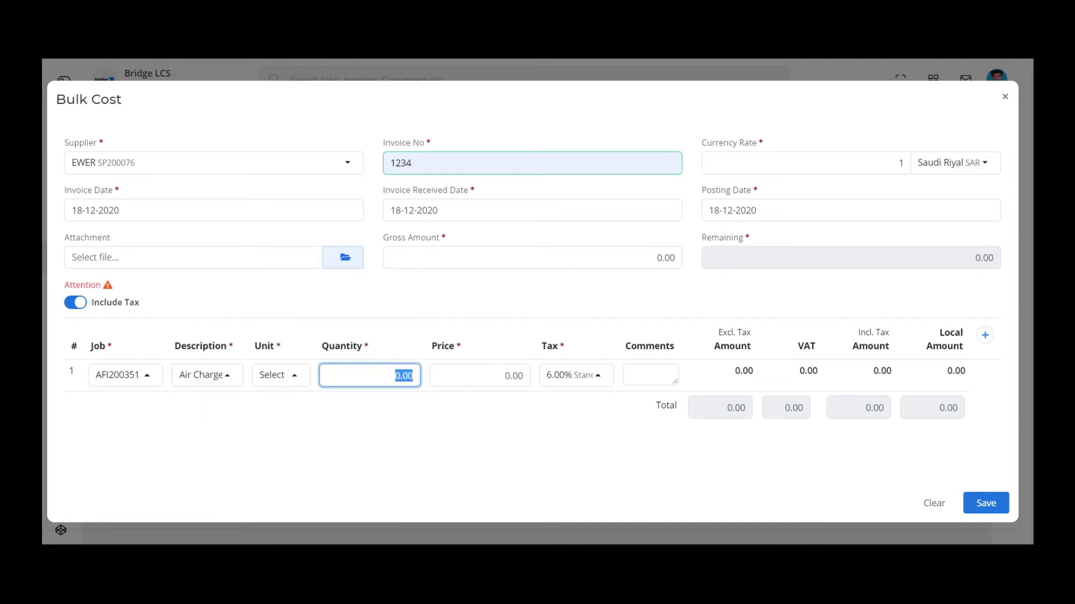
click(400, 375)
key(Tab)
text(1)
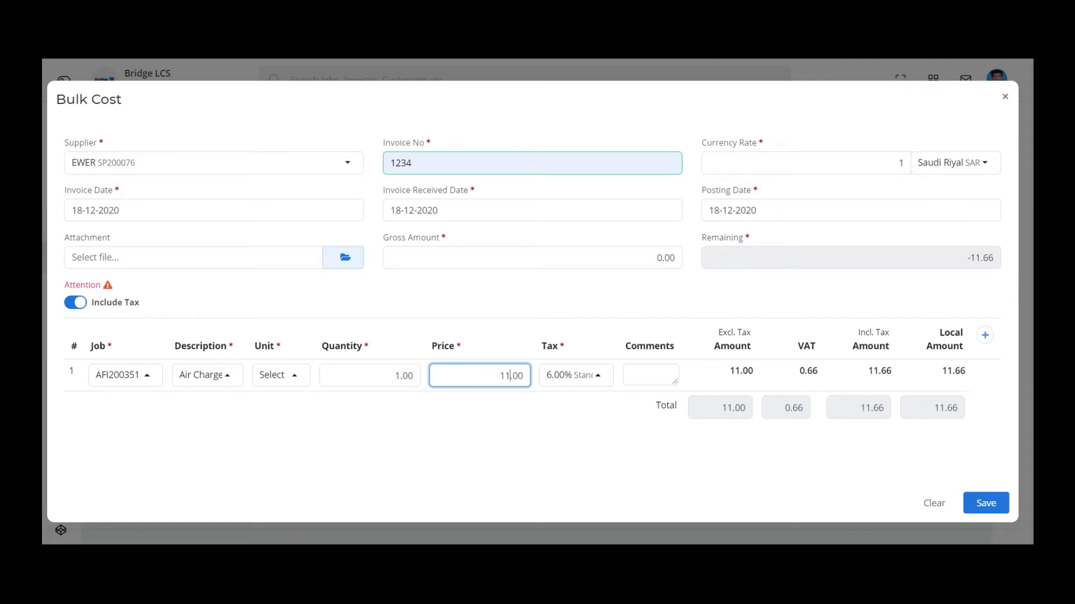
Step: Add a second cost line: job AFI200352, Administrative Charges, quantity 2, price 11
click(987, 339)
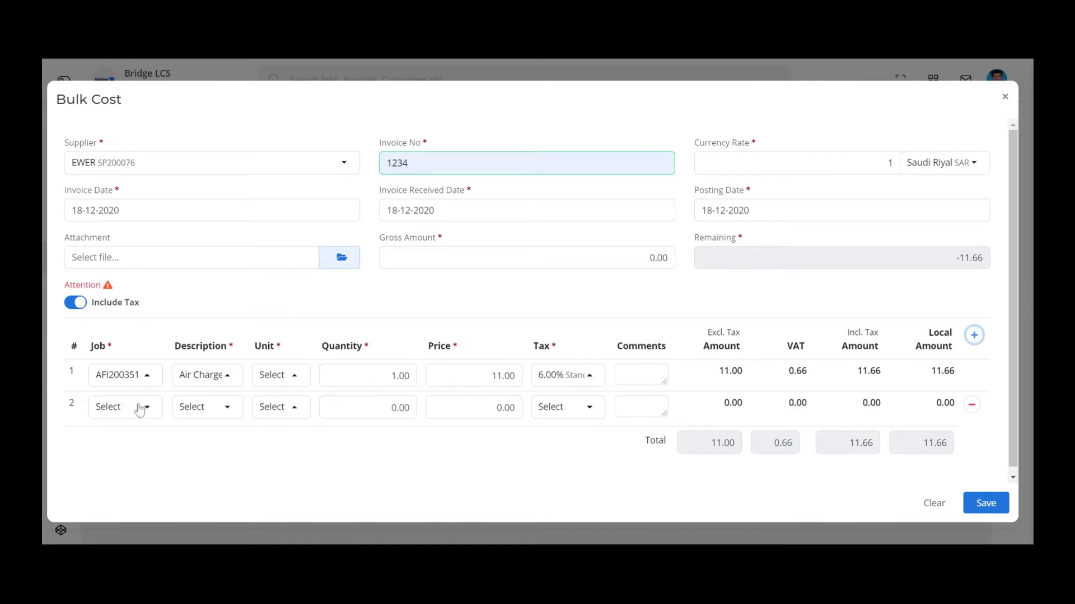
click(140, 407)
click(139, 402)
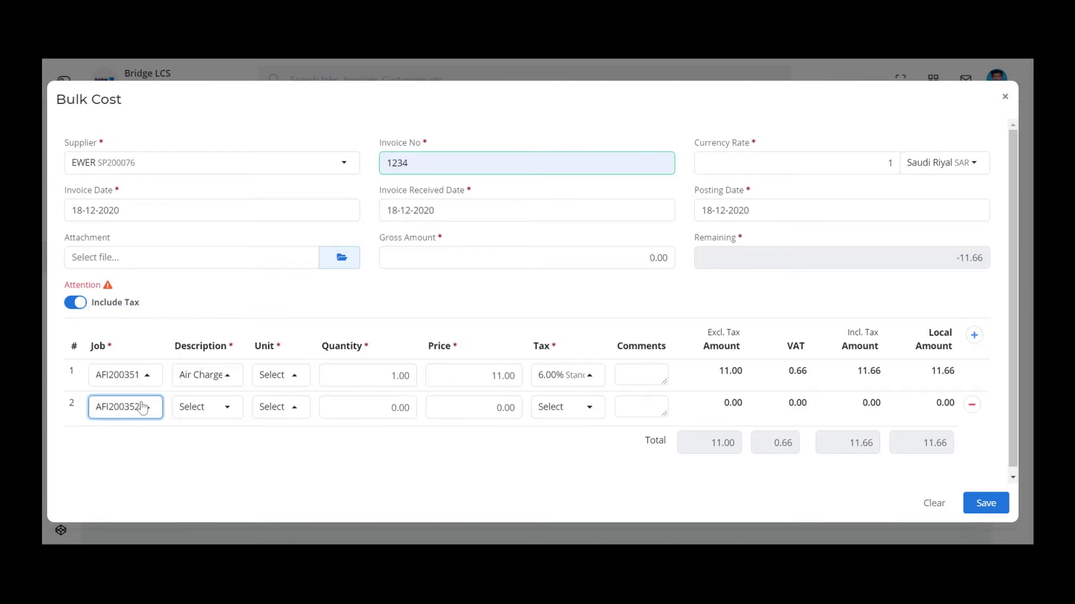
click(191, 412)
click(205, 410)
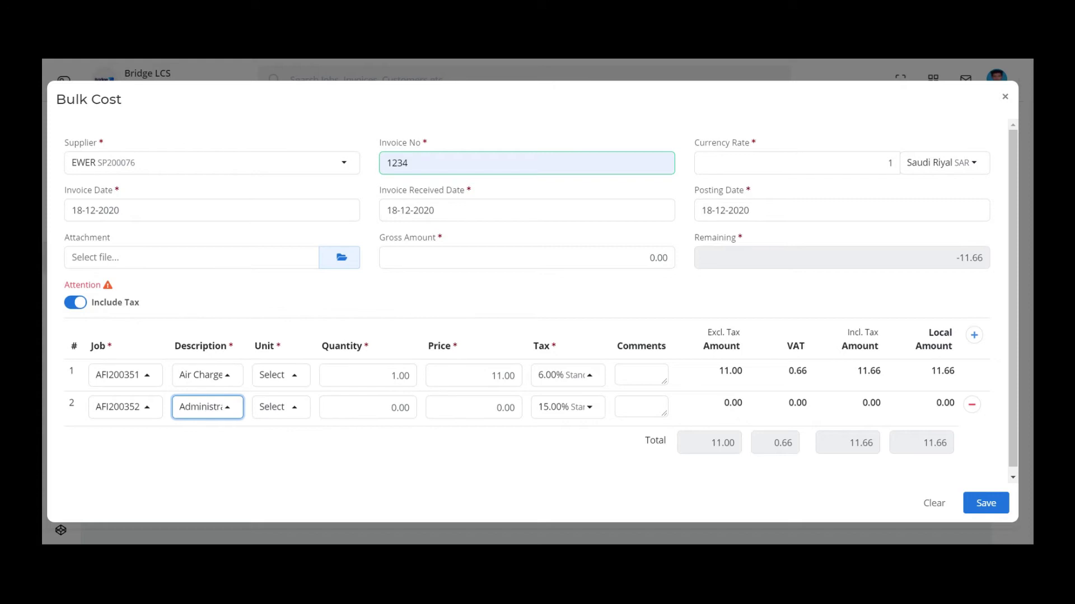
key(Tab)
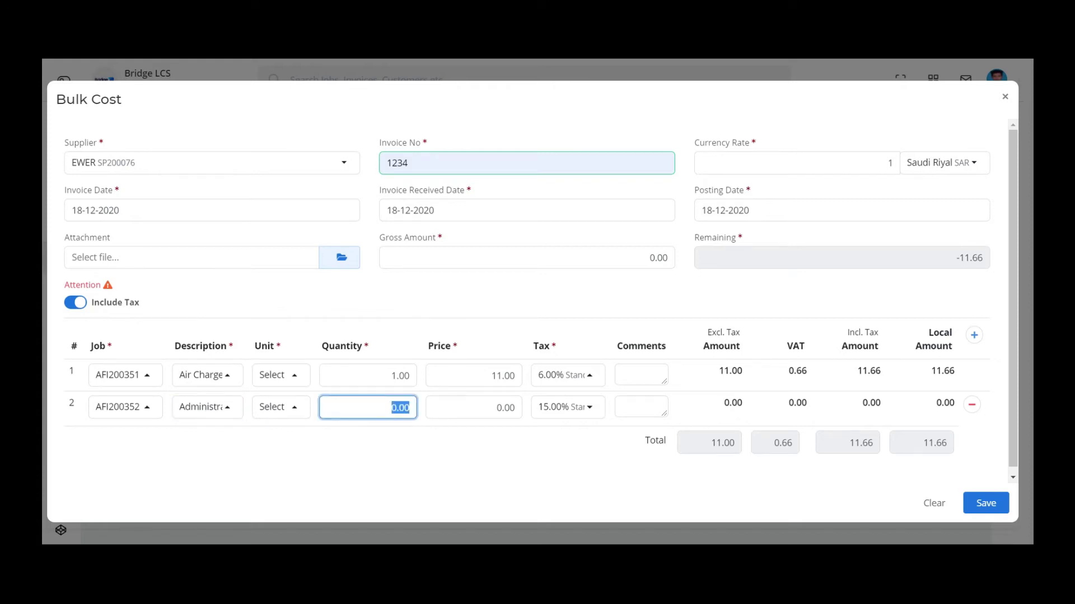
text(2)
key(Tab)
text(11)
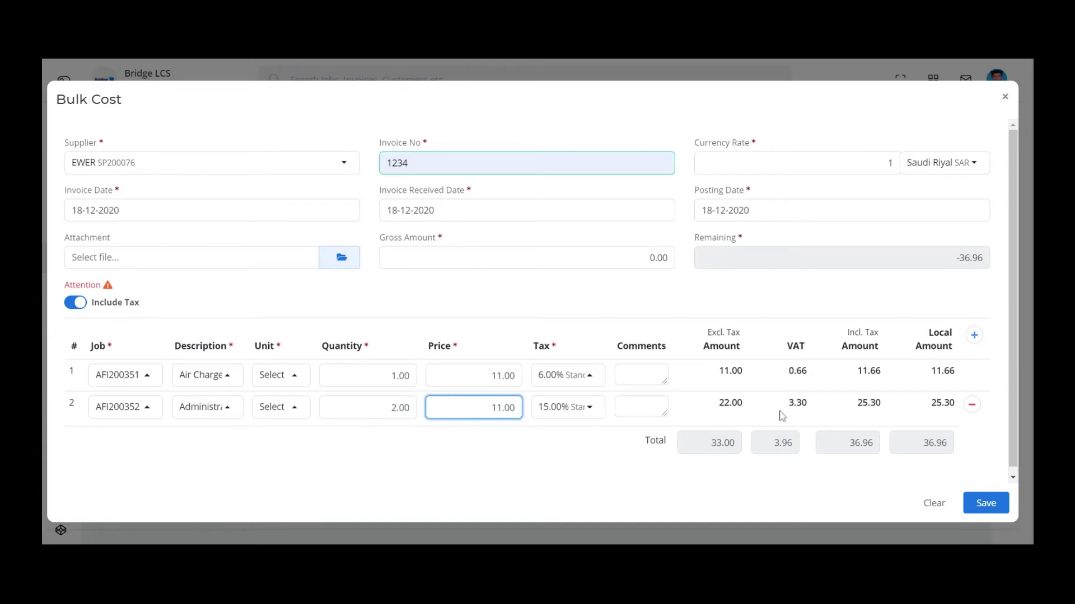
Step: Save the new bulk cost invoice and refresh the unapproved Bulk Cost list
click(988, 505)
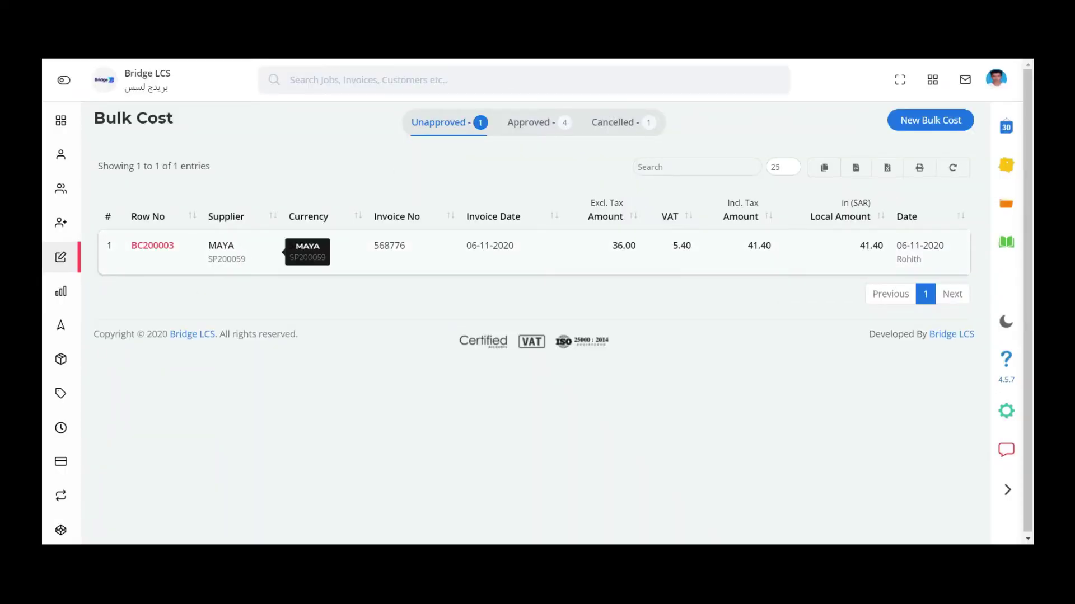
click(193, 269)
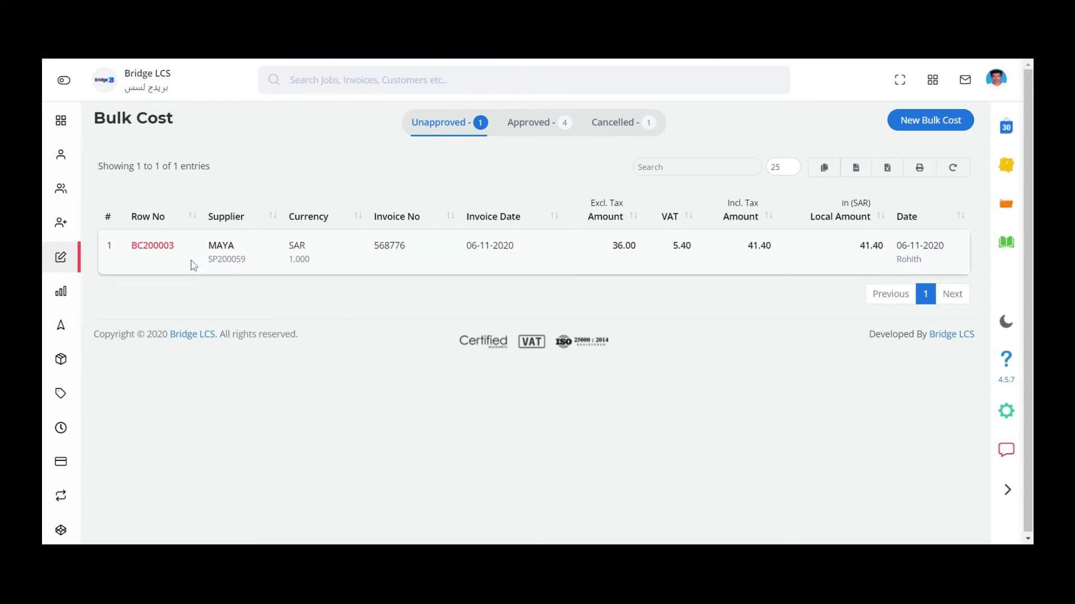
Step: Check the actions for unapproved entry BC200003, then switch to the Approved bulk cost list
right_click(191, 264)
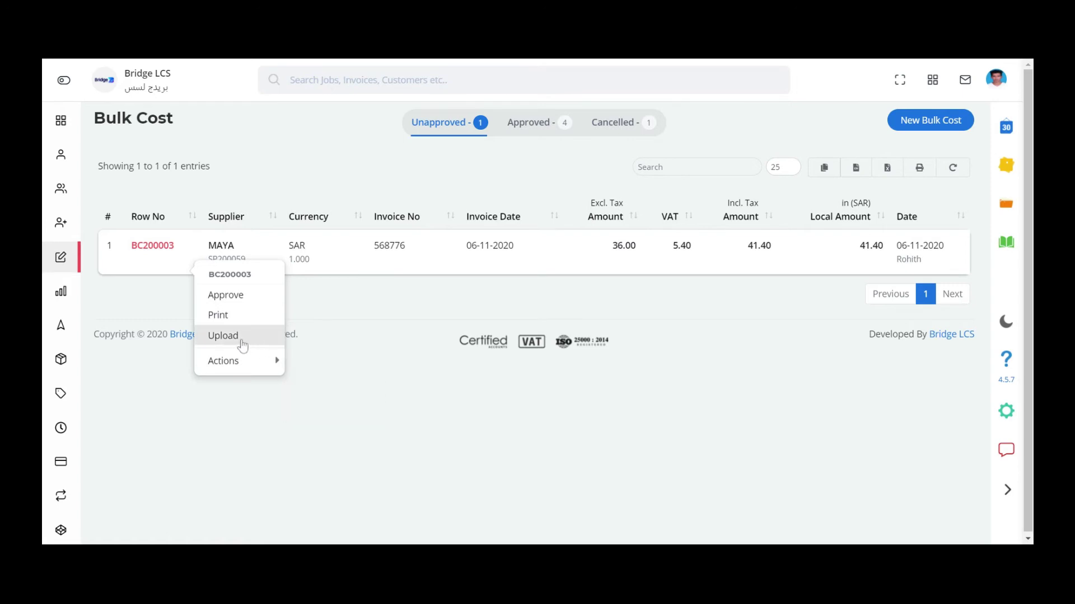
click(212, 339)
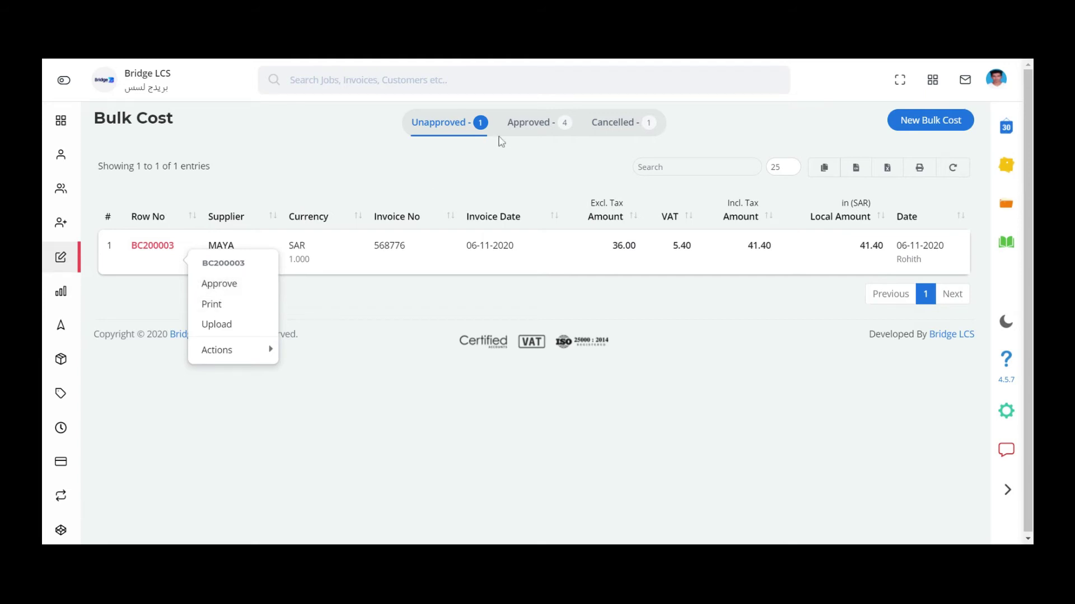
click(529, 125)
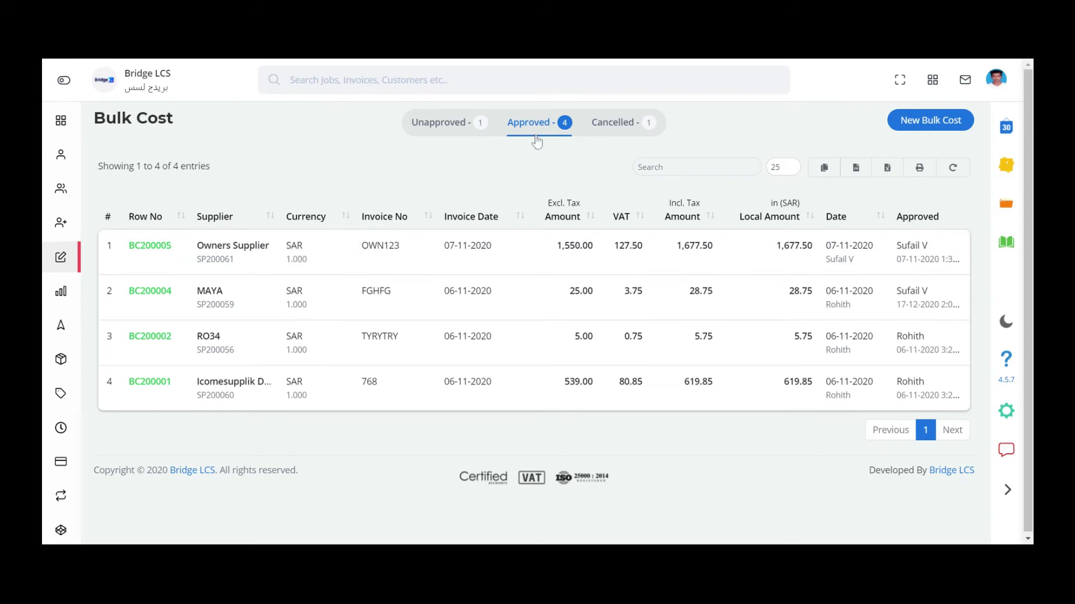
click(461, 127)
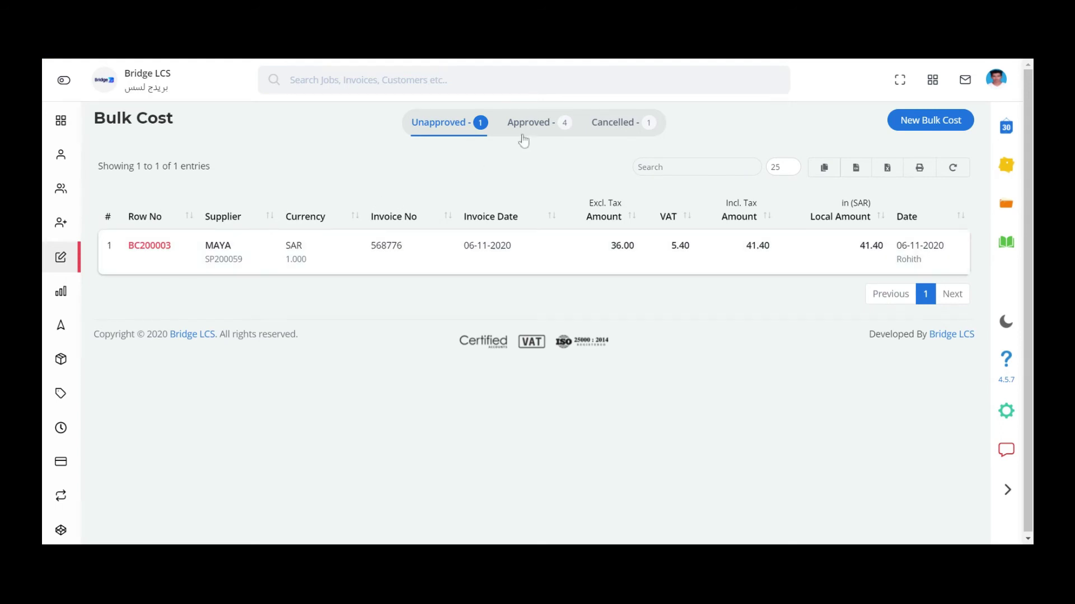
click(531, 133)
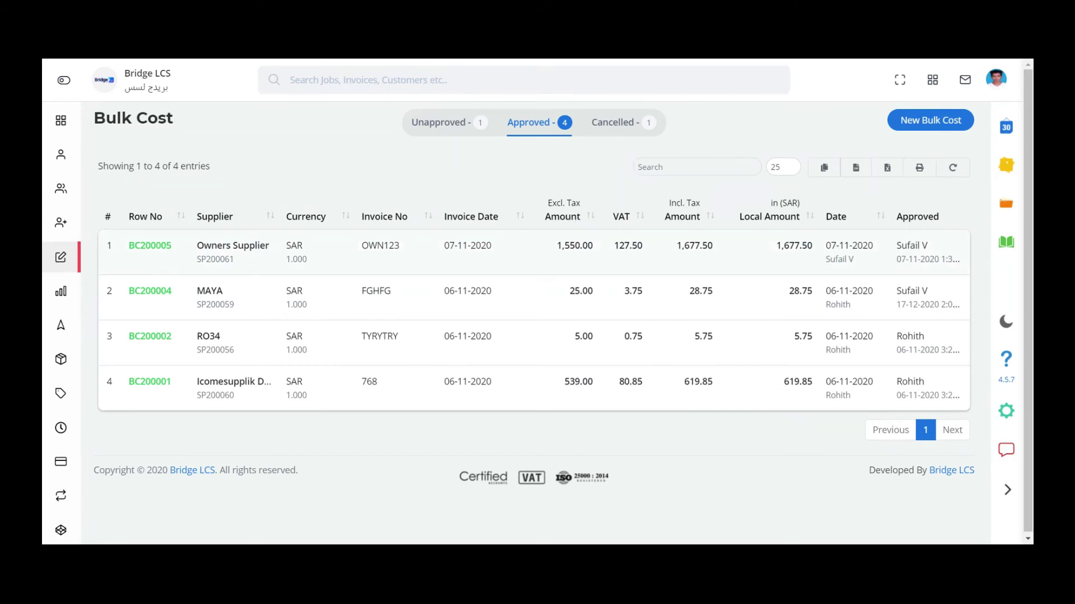
click(915, 252)
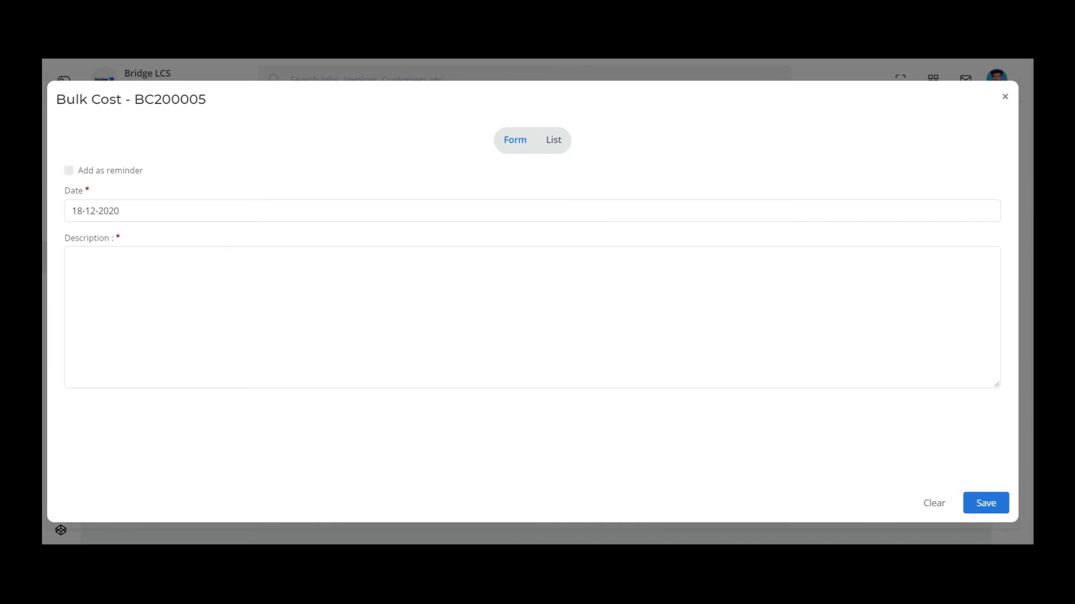
click(1005, 97)
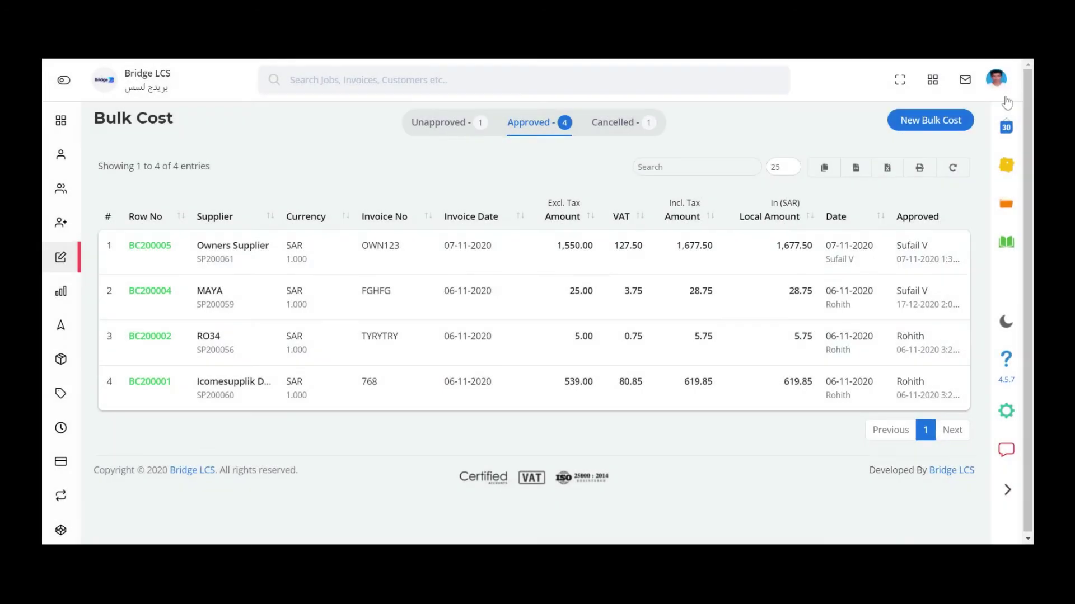
click(277, 265)
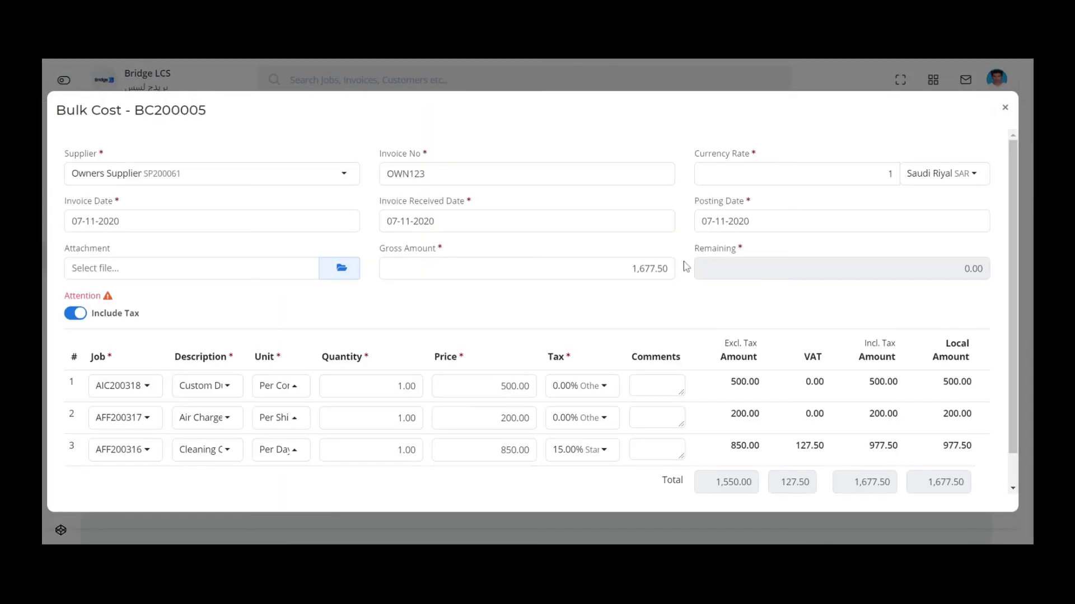
click(1004, 110)
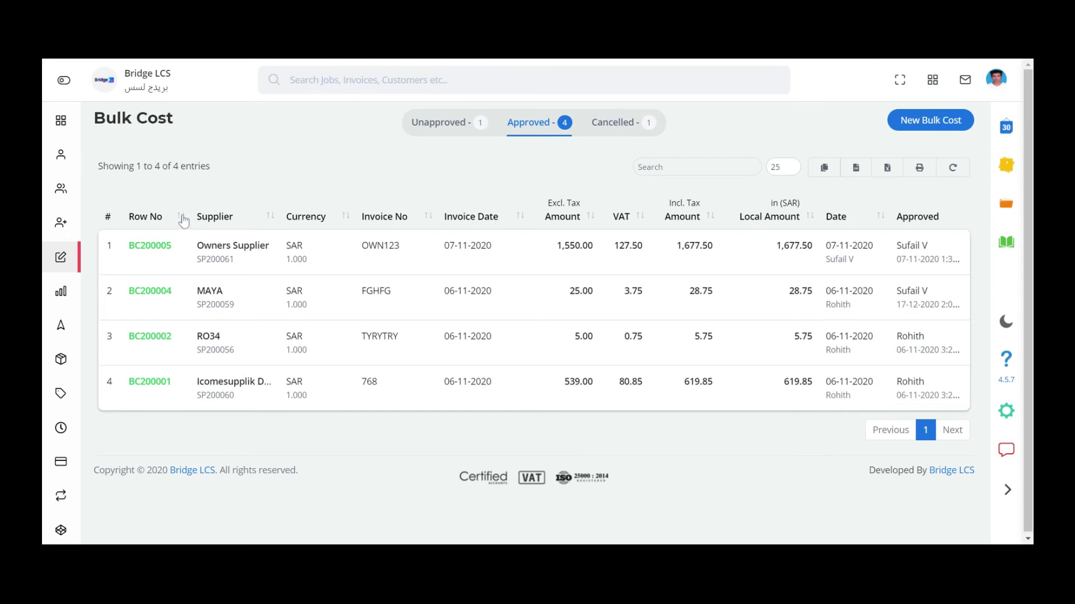
Step: Sort approved entries by Row No ascending and bring up the actions for BC200004
click(184, 220)
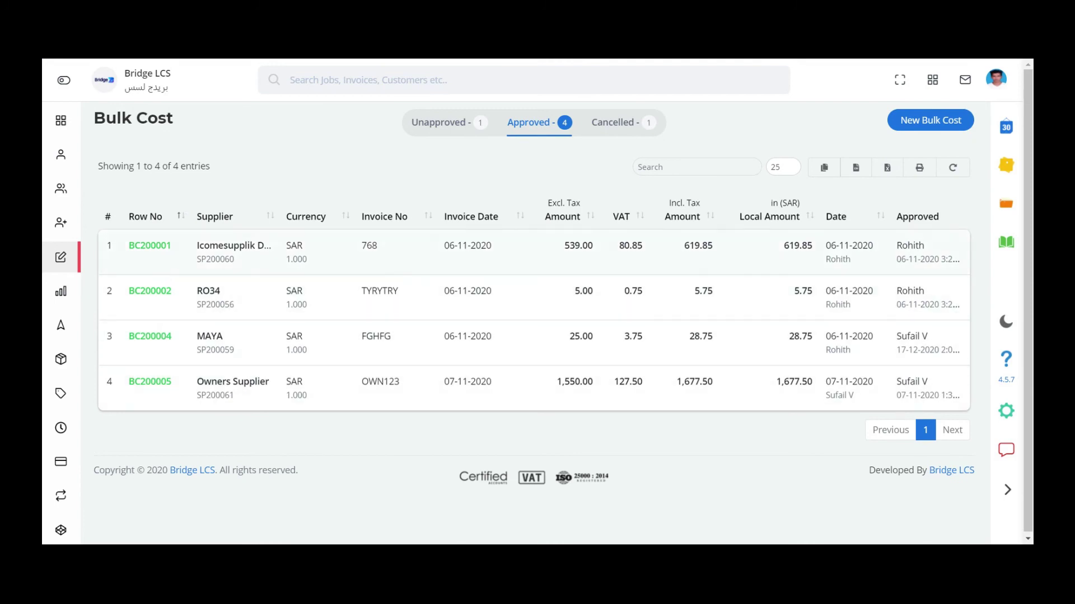
right_click(172, 357)
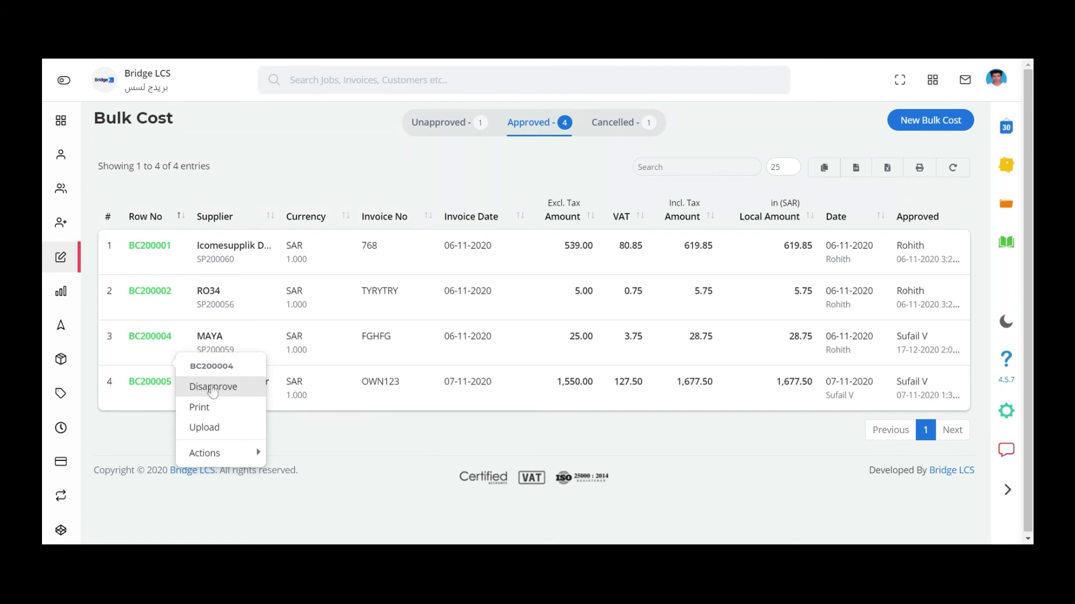
Step: Print BC200004, then review the single Cancelled entry BC200006 and its view-only action
click(250, 409)
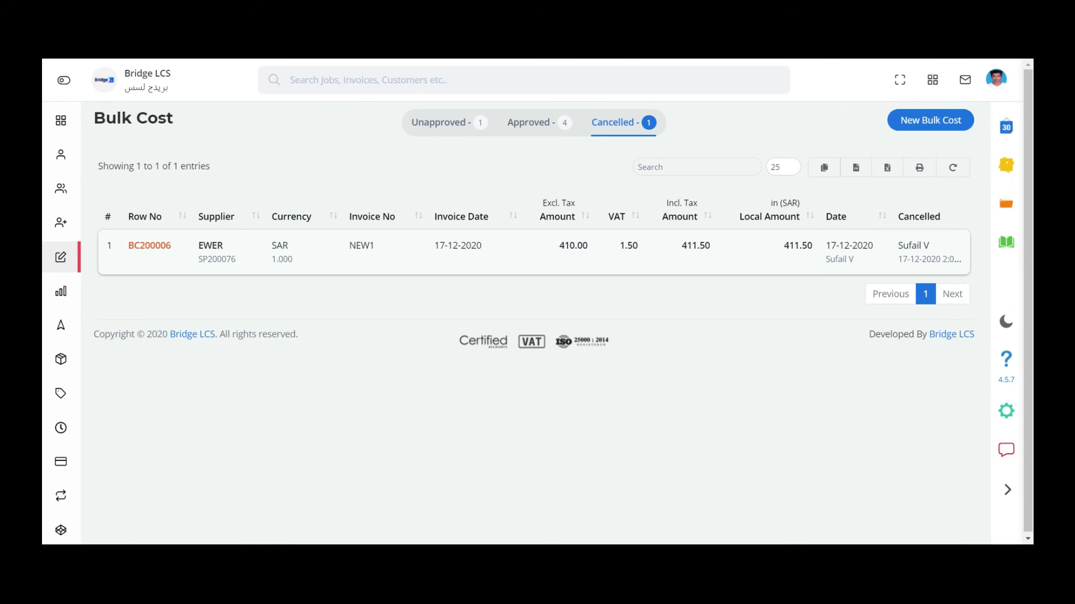
right_click(175, 252)
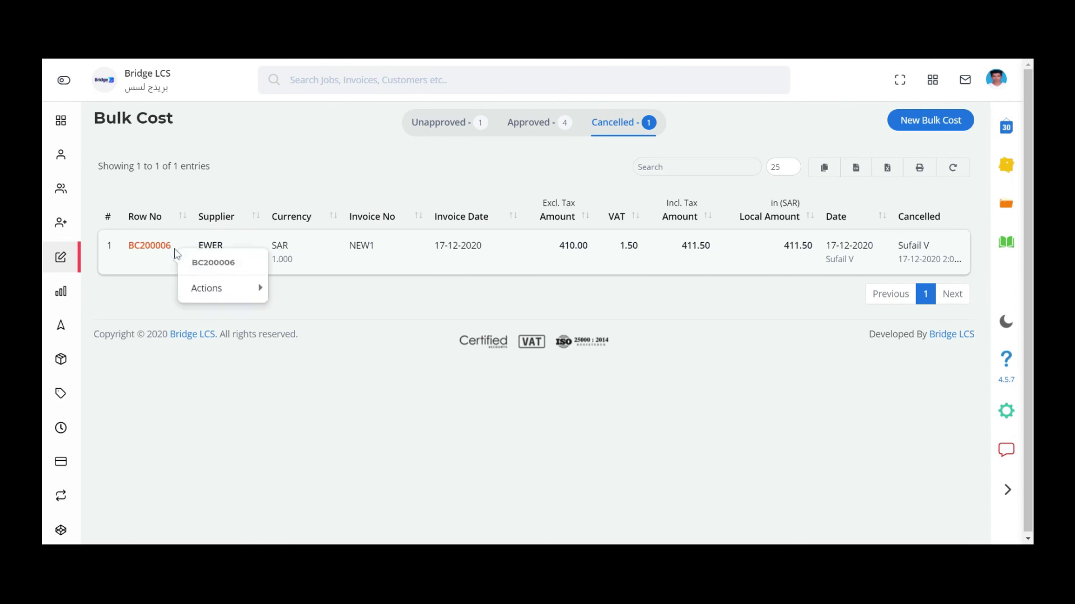
mouse_move(218, 289)
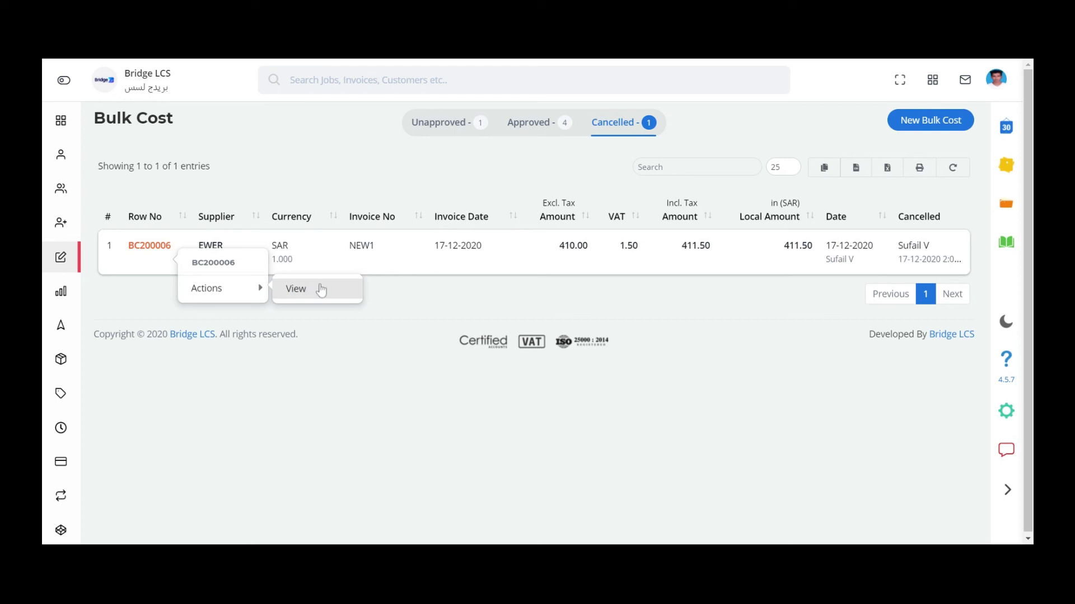
click(270, 360)
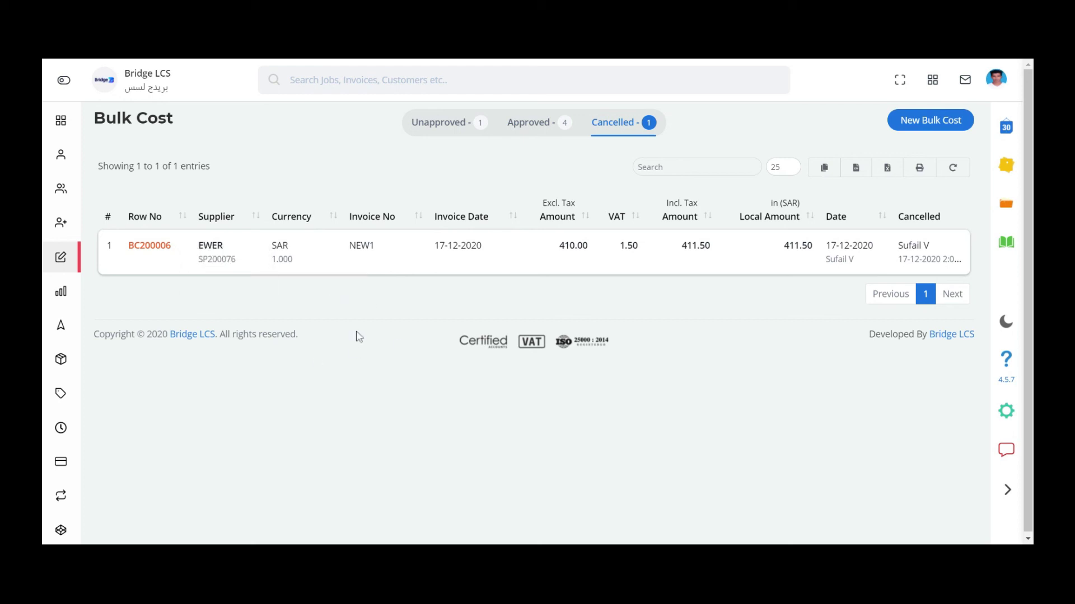